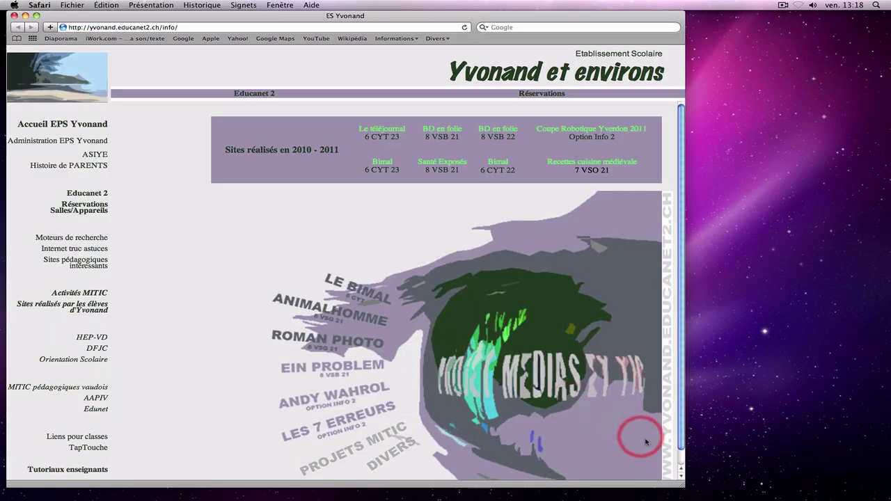
# Enlarge the browser window to nearly the full screen width and show the Top Sites overview.
pyautogui.moveTo(682, 484); pyautogui.dragTo(850, 496)
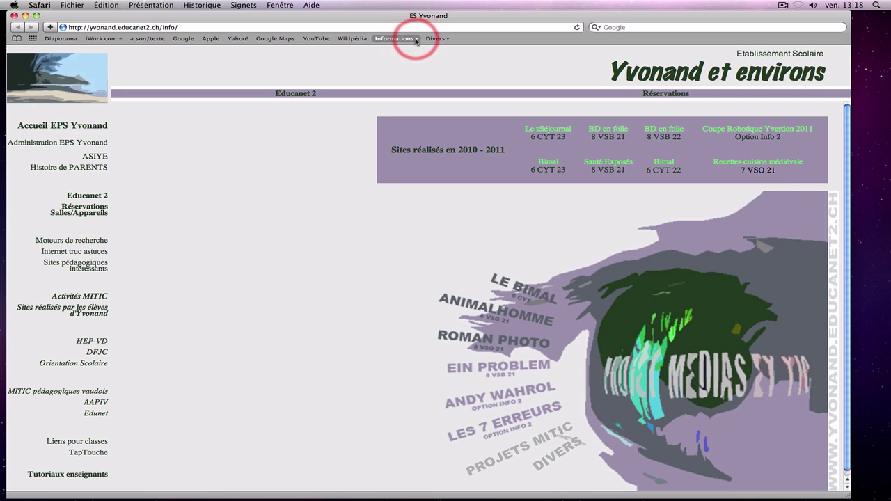
pyautogui.click(239, 4)
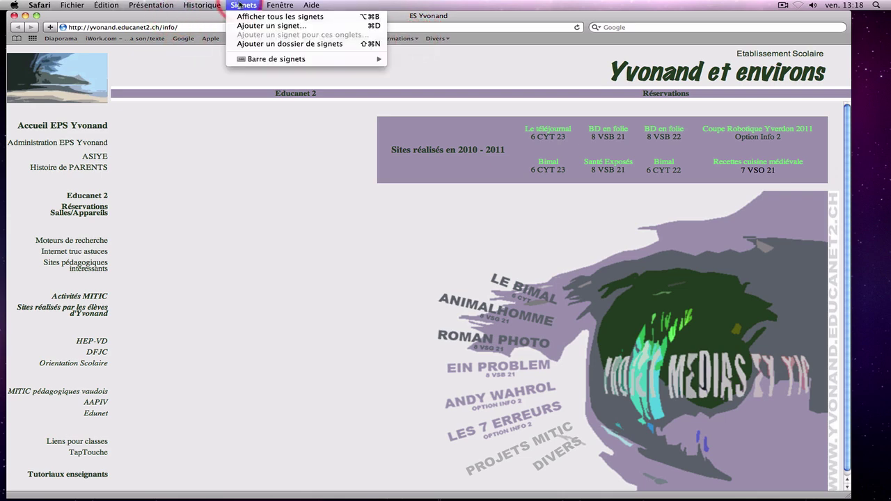
pyautogui.click(265, 126)
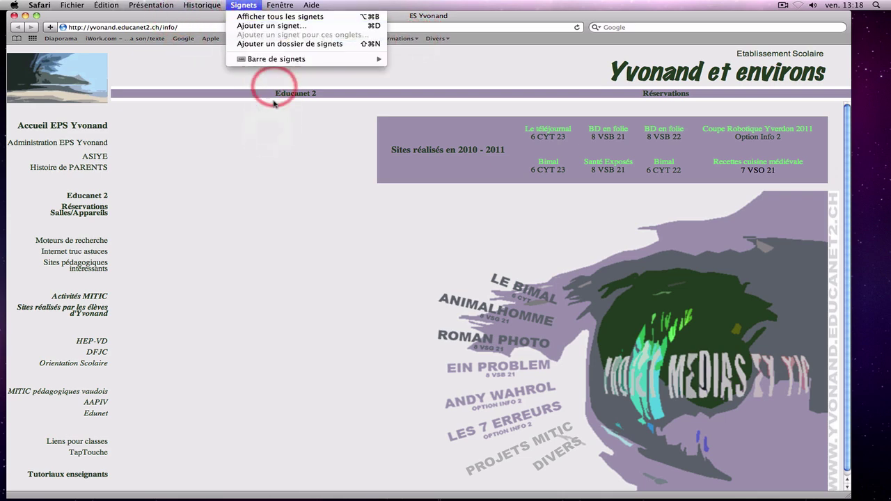
pyautogui.click(249, 5)
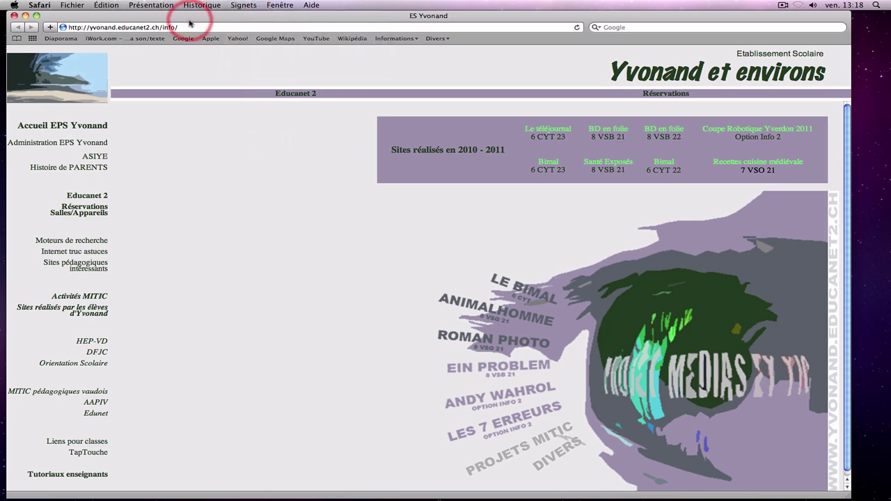
pyautogui.click(31, 38)
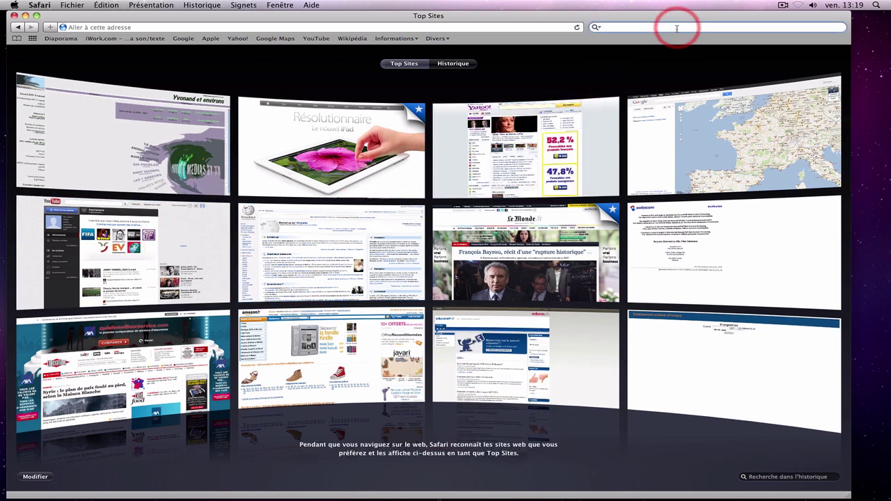
# Search Google for "kangourou" and open the French Wikipedia article on it.
pyautogui.write('kangourous')
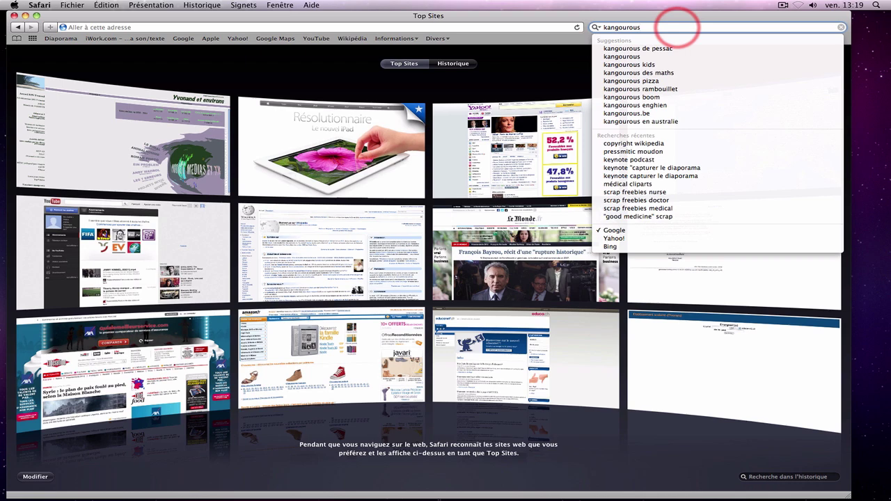
pyautogui.press('BackSpace')
pyautogui.press('Return')
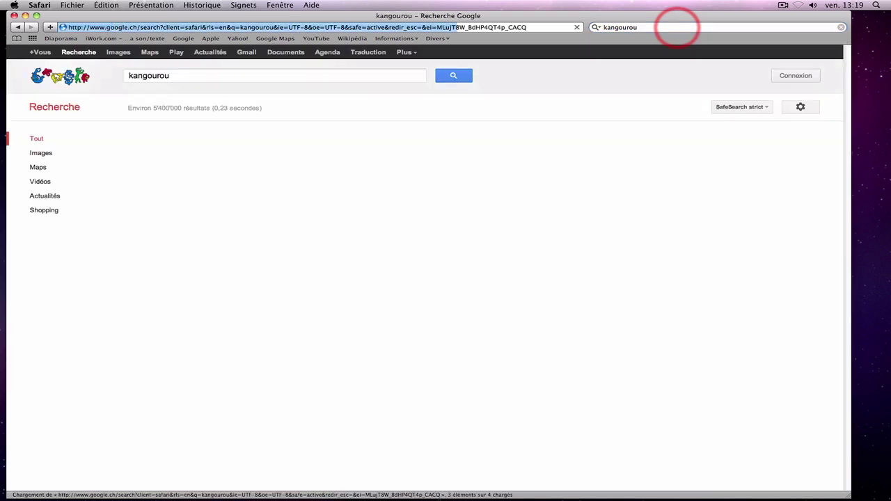
pyautogui.click(206, 185)
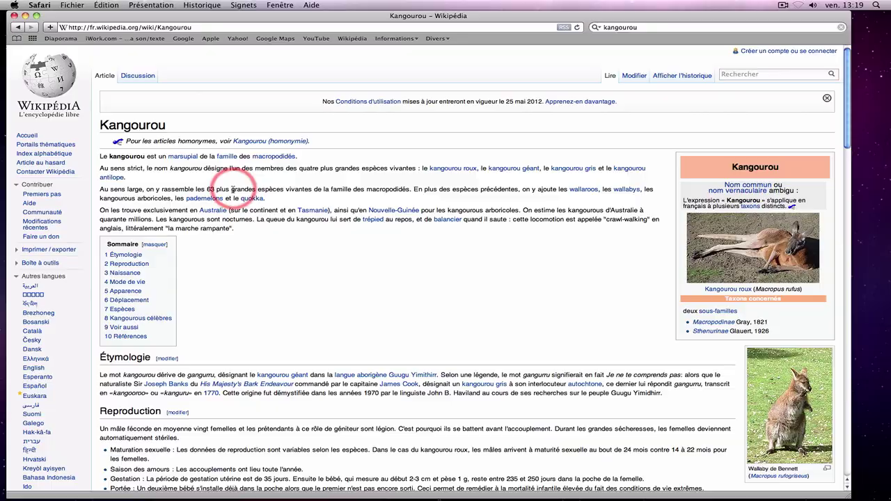
pyautogui.moveTo(847, 113); pyautogui.dragTo(821, 60)
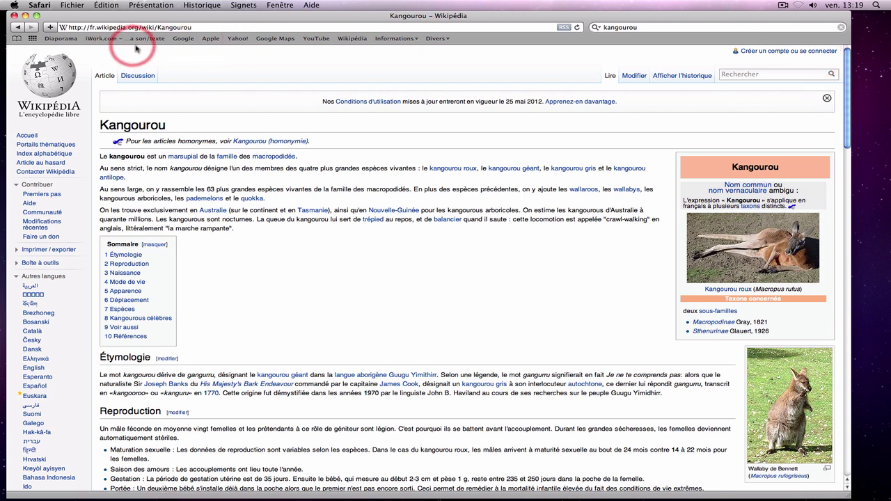
# Start a new bookmark for the Wikipedia article and name it "Kangourou".
pyautogui.click(360, 39)
pyautogui.click(236, 5)
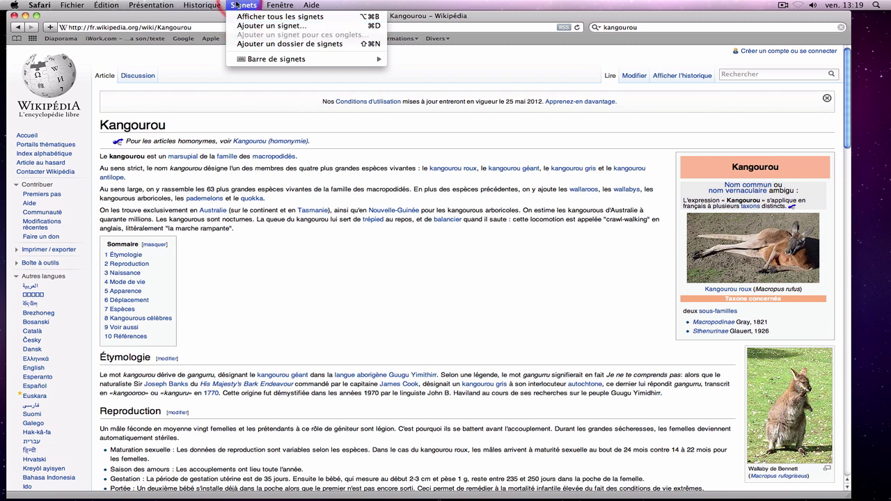
pyautogui.moveTo(201, 5)
pyautogui.click(50, 29)
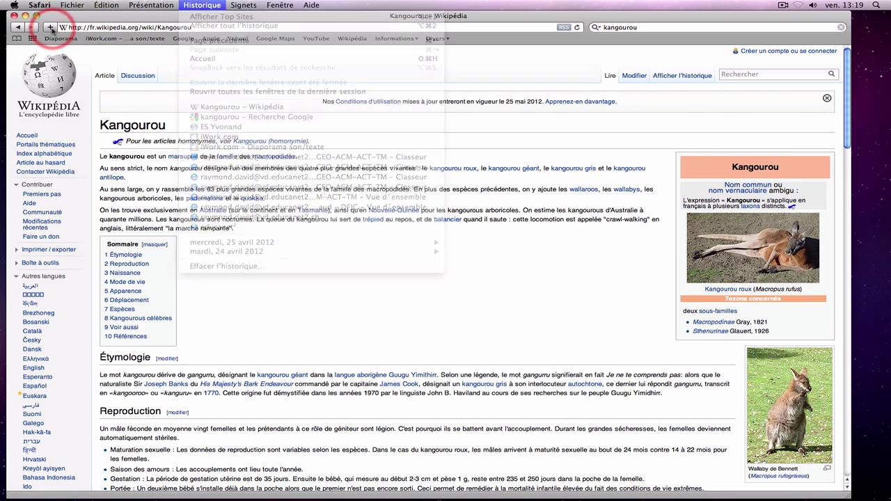
pyautogui.click(50, 28)
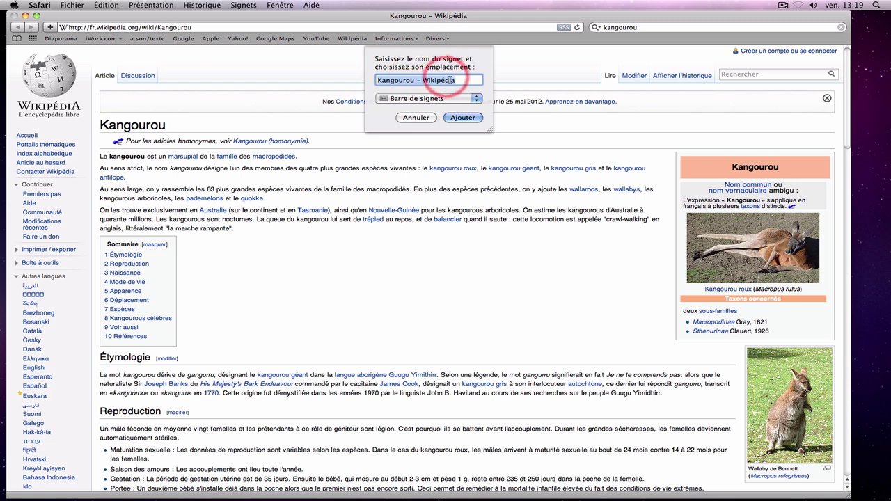
pyautogui.moveTo(380, 80); pyautogui.dragTo(456, 82)
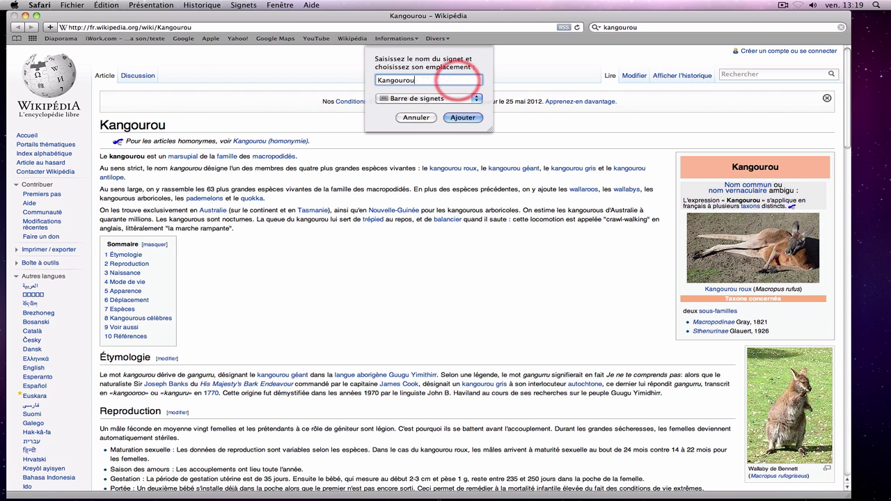
# Keep "Barre de signets" as the location for the Kangourou bookmark and add it.
pyautogui.click(443, 99)
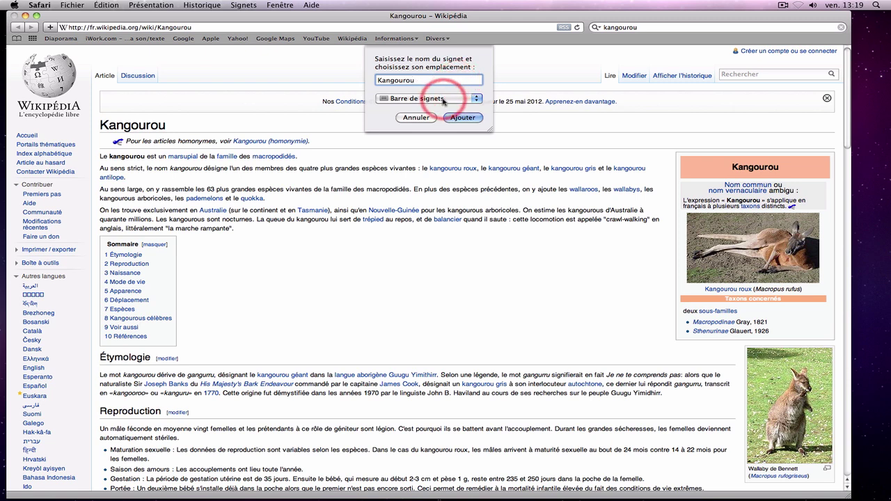
pyautogui.click(382, 100)
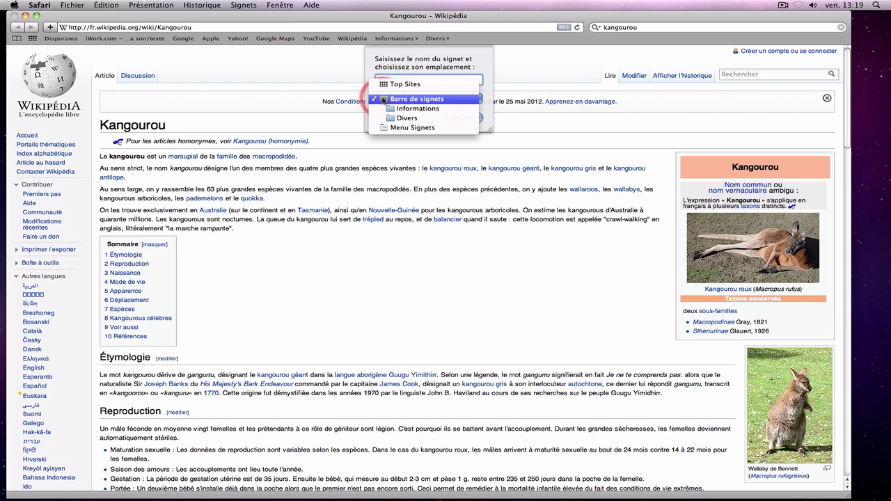
pyautogui.click(395, 129)
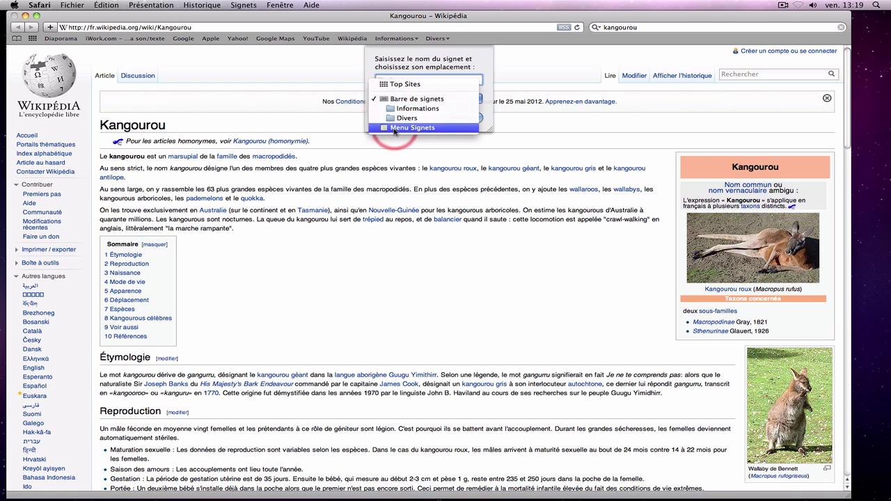
pyautogui.click(390, 85)
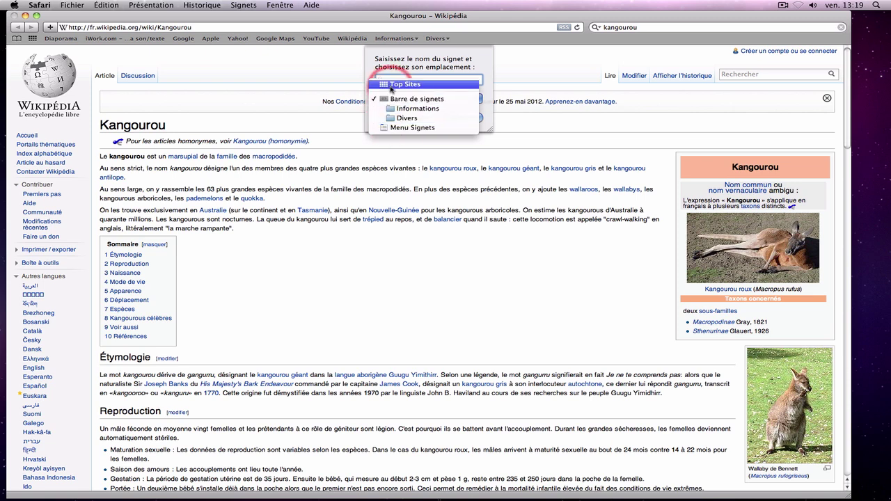
pyautogui.click(390, 99)
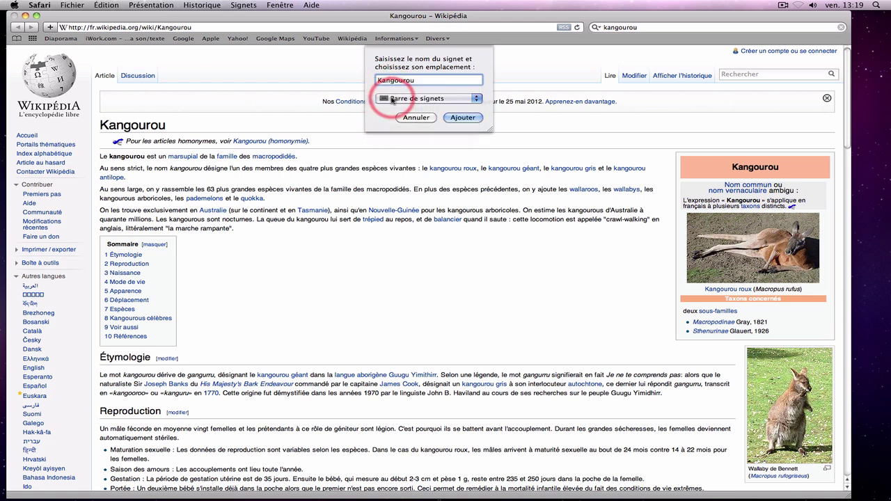
pyautogui.click(452, 117)
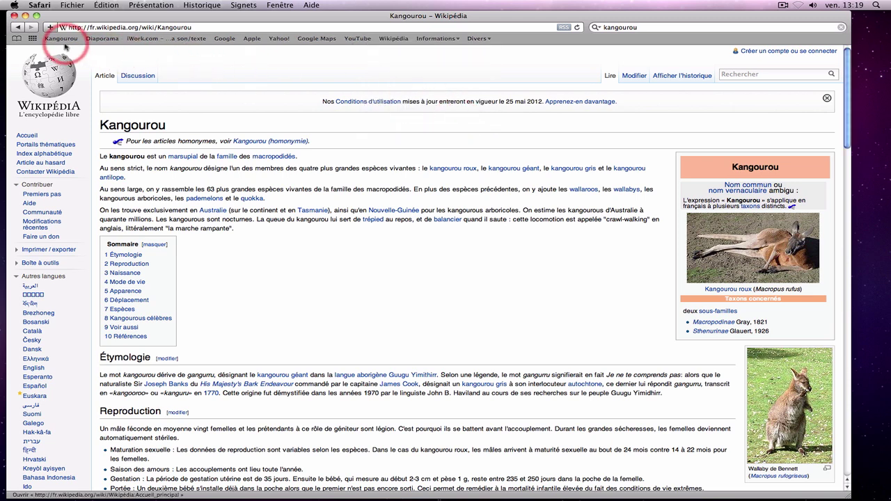
# Quit and reopen Safari, and load the Wikipedia article from the saved Kangourou bookmark.
pyautogui.click(62, 39)
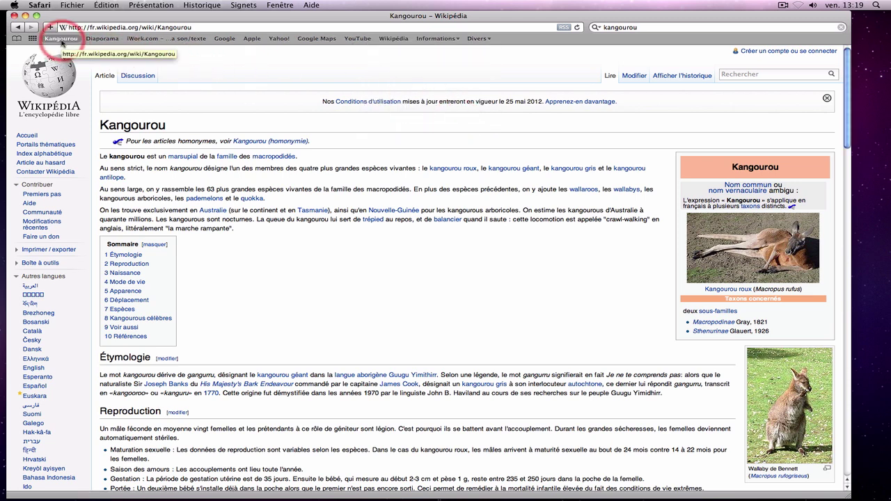
pyautogui.click(40, 5)
pyautogui.click(78, 159)
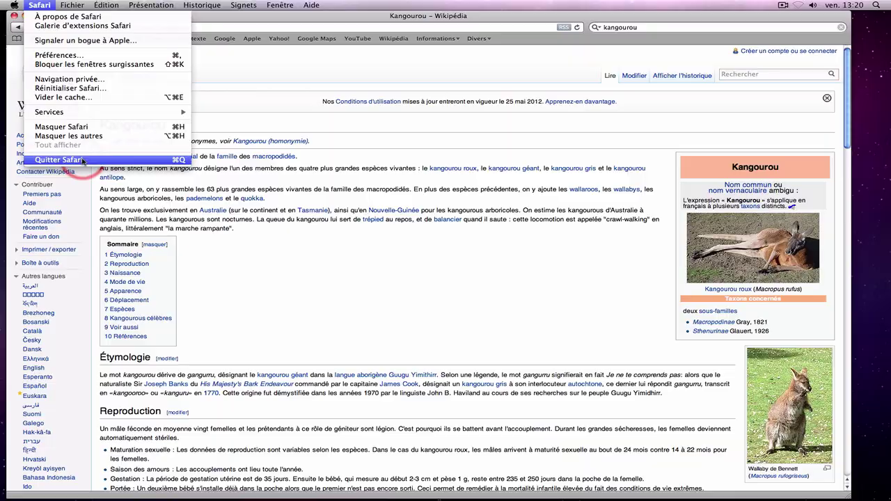
pyautogui.moveTo(62, 487)
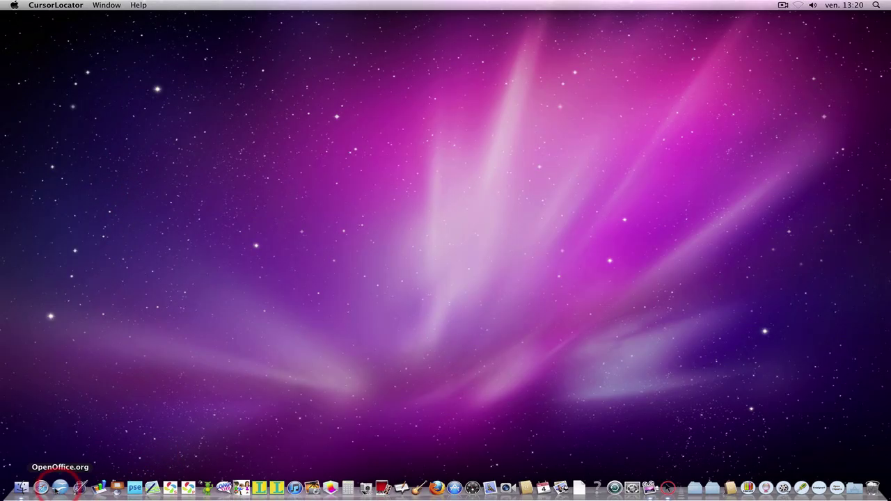
pyautogui.click(40, 488)
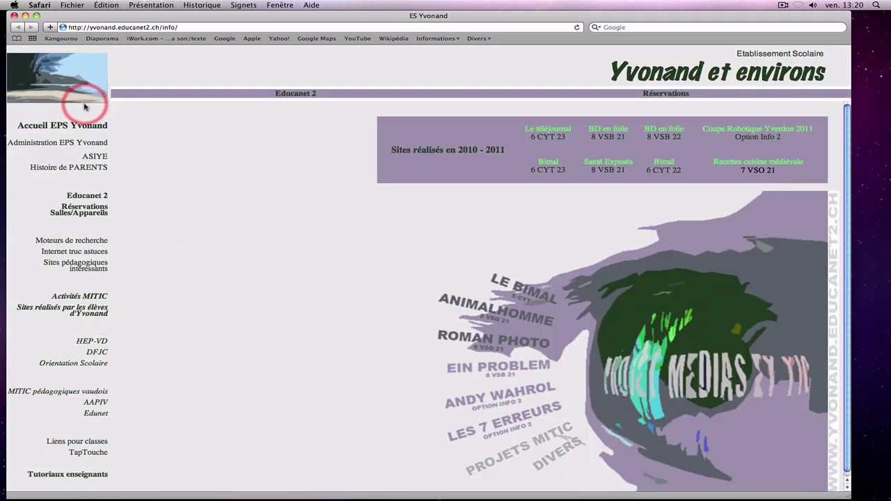
pyautogui.click(62, 39)
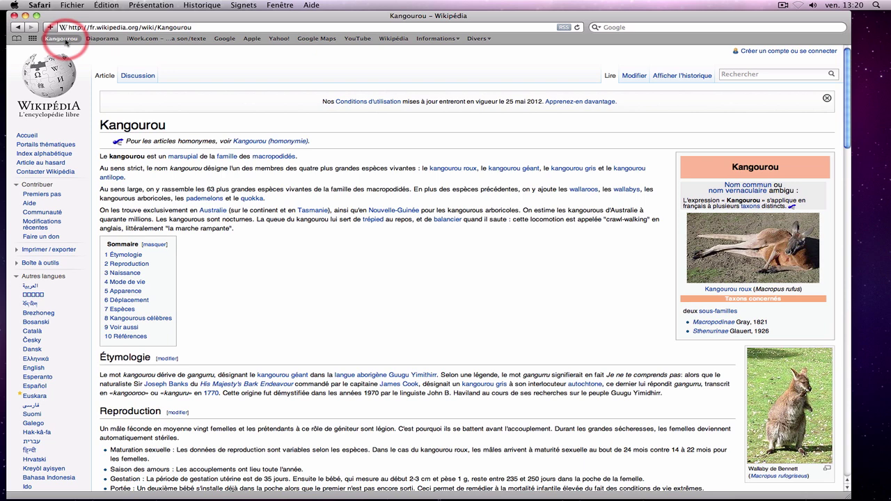
# Add another bookmark for the article, named "Kangourou – Wikipédia", with "Menu Signets" as its location.
pyautogui.click(254, 5)
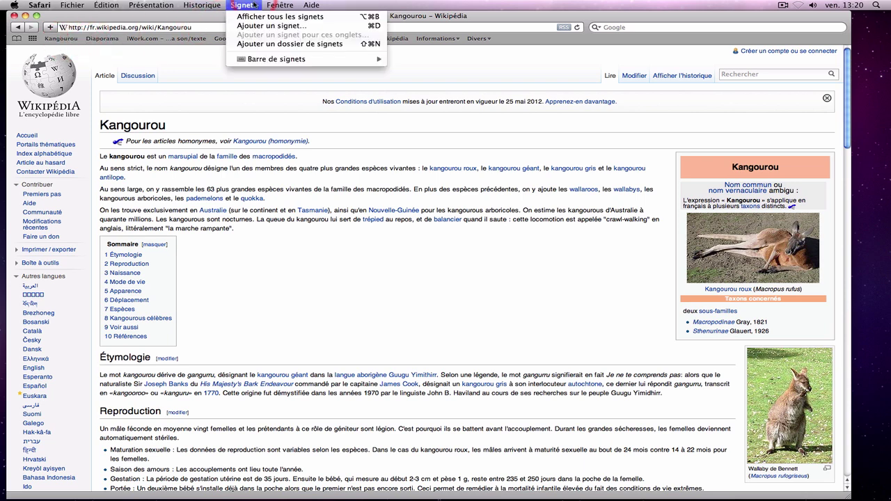
pyautogui.click(271, 25)
pyautogui.click(407, 99)
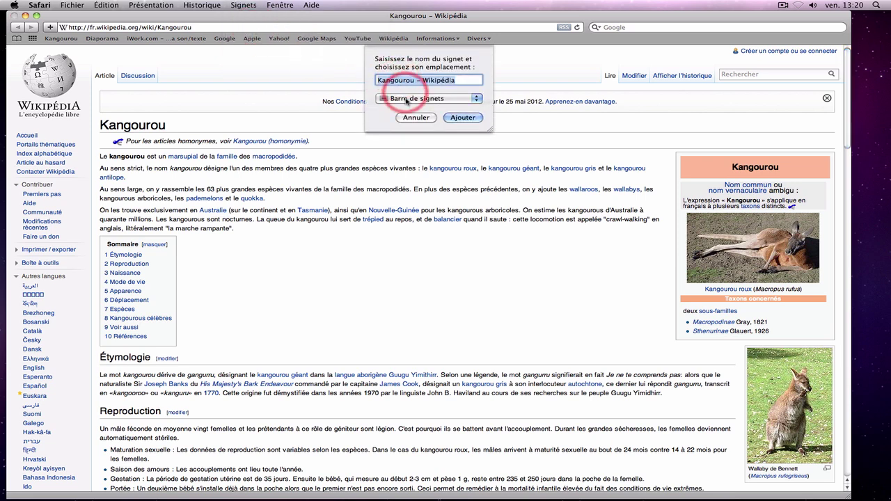
pyautogui.click(406, 129)
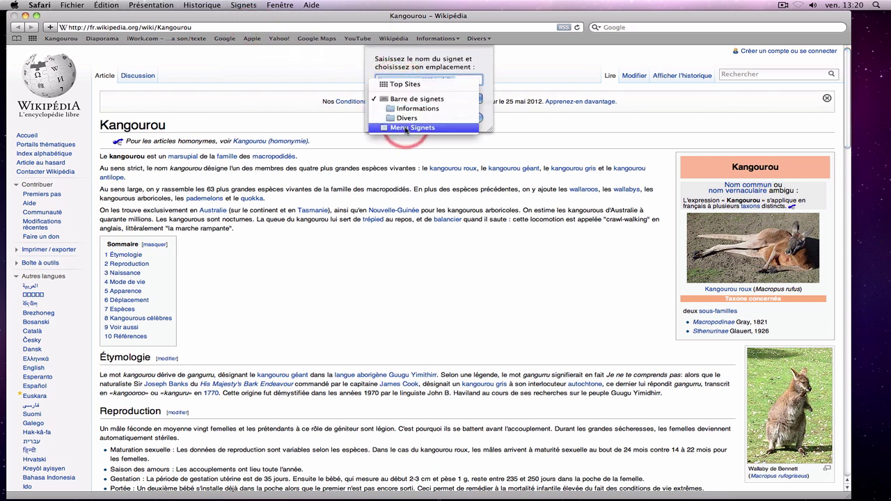
pyautogui.click(468, 117)
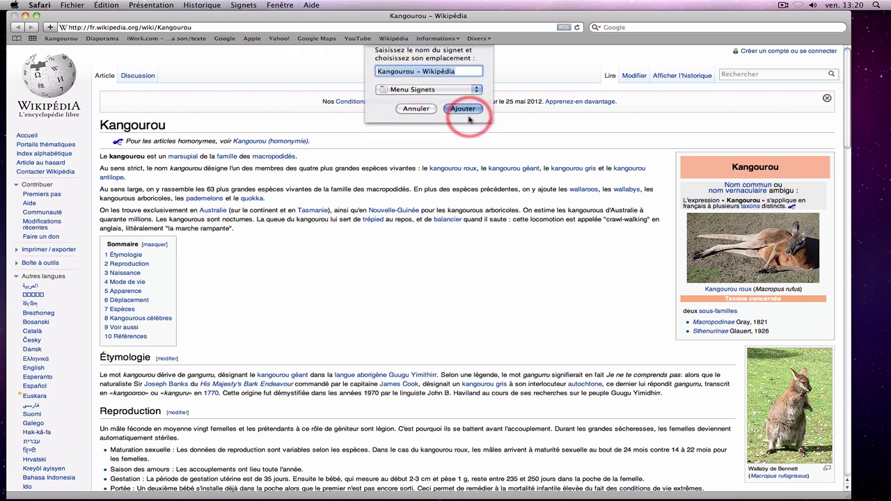
# Check the bookmark list for the saved "Kangourou – Wikipédia" entry.
pyautogui.click(243, 5)
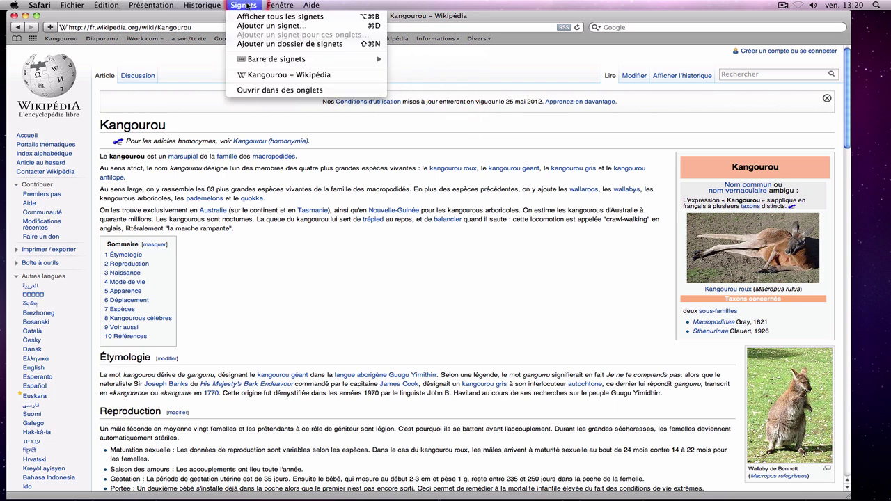
pyautogui.click(280, 78)
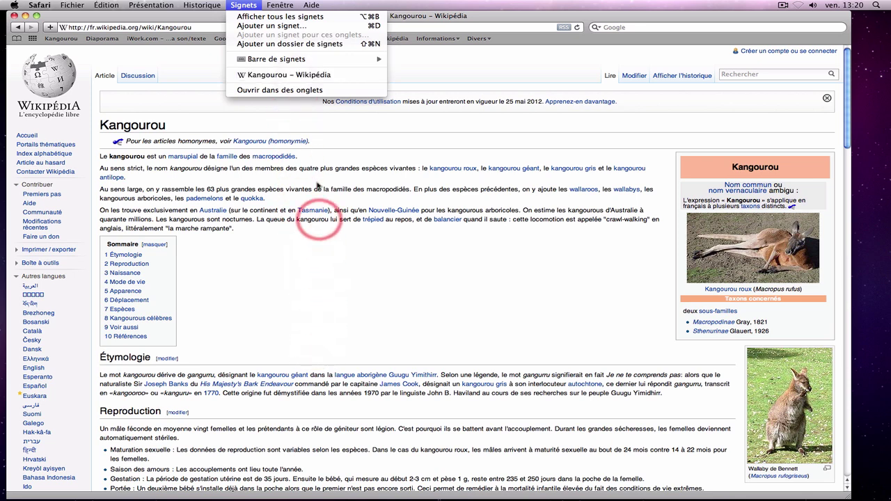
pyautogui.click(250, 5)
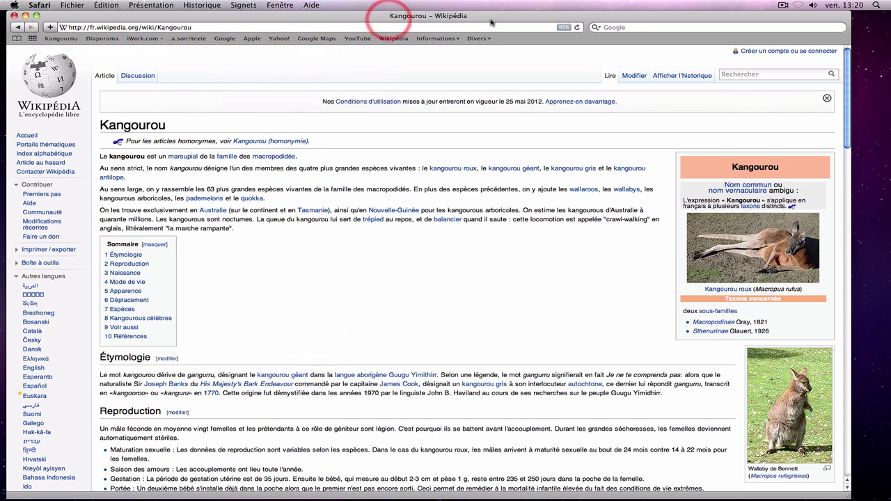
# Search Google for "kangourou" and open the guide-australie.com result "Kangourou et bébé kangourou : fiche d'identité".
pyautogui.click(690, 27)
pyautogui.write('kangourous')
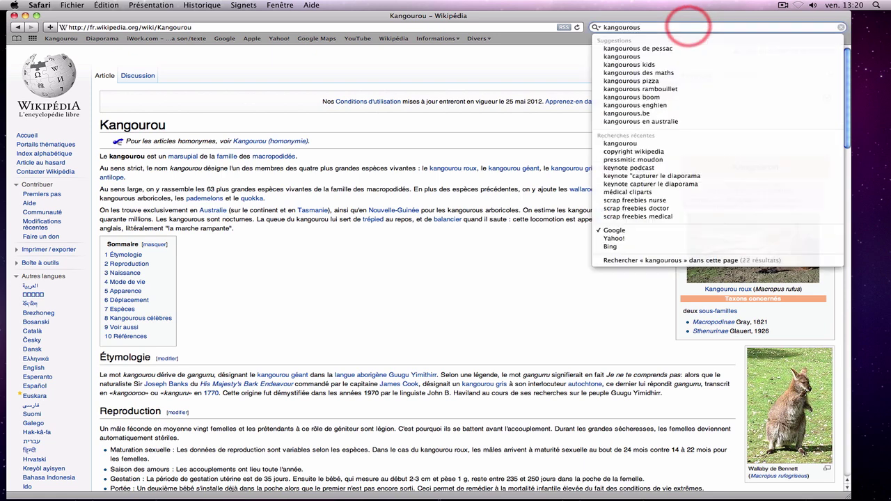
pyautogui.press('BackSpace')
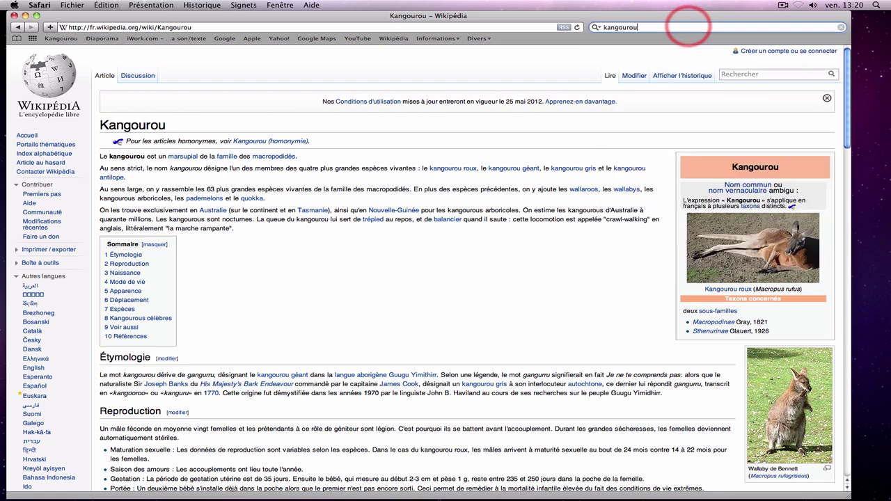
pyautogui.press('Return')
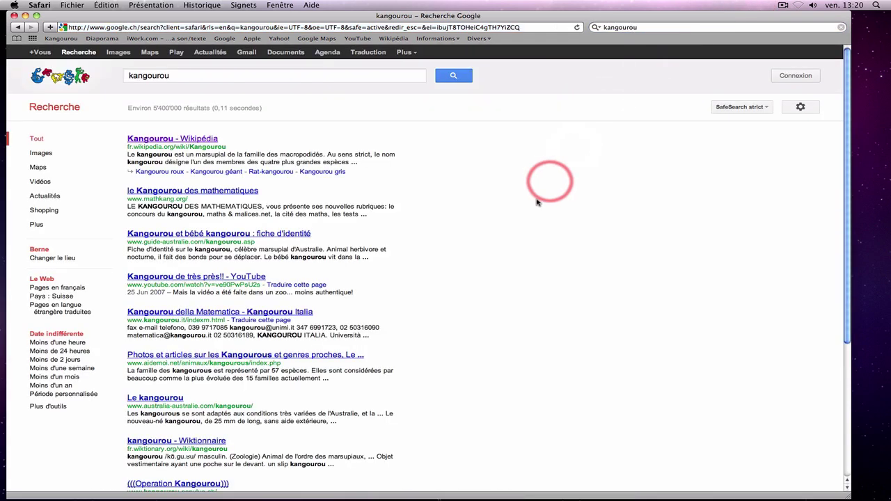
pyautogui.click(214, 234)
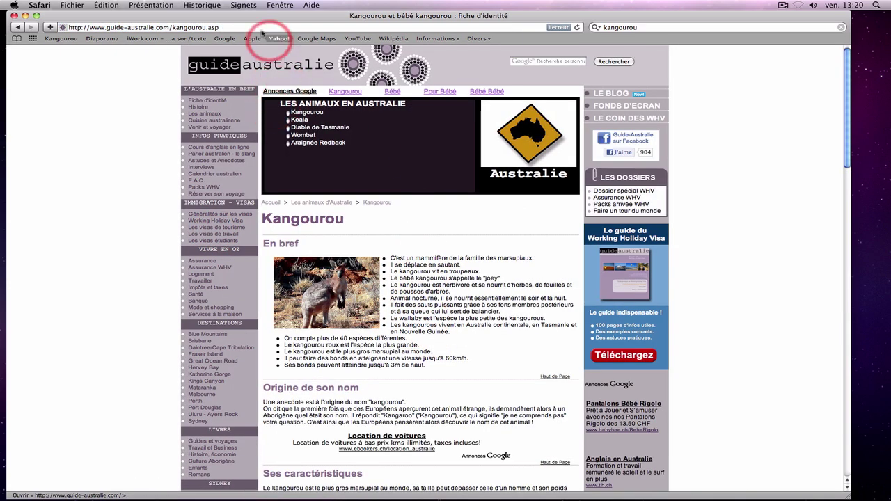
# Bookmark the page as "Kangourou et bébé kangourou : fiche d'identité" in "Menu Signets" and check the bookmark list for the entry.
pyautogui.click(244, 4)
pyautogui.click(250, 26)
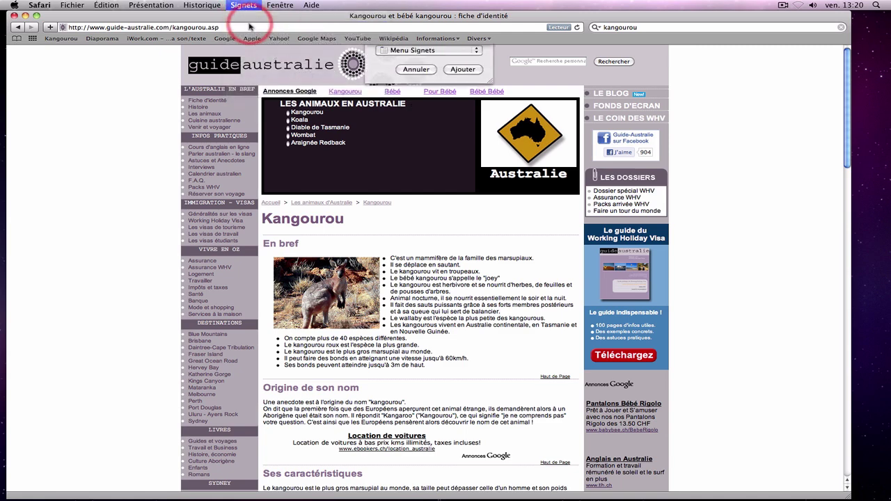
pyautogui.click(423, 102)
pyautogui.click(425, 100)
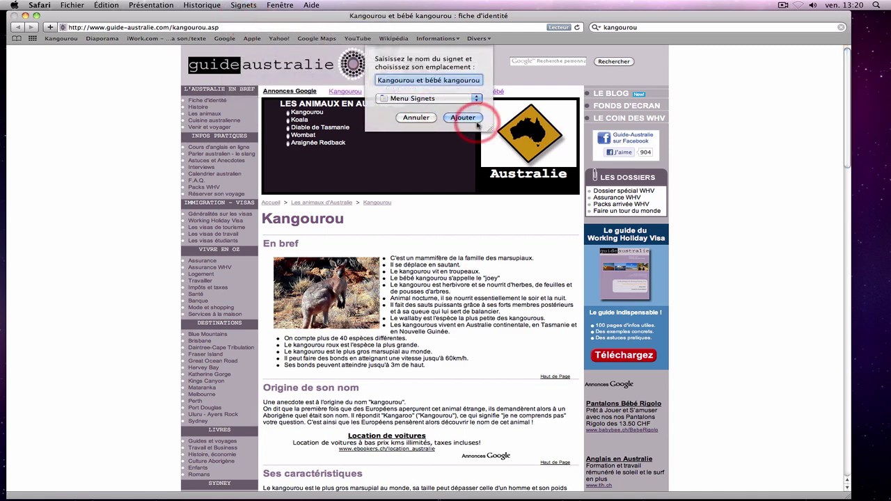
pyautogui.click(462, 117)
pyautogui.click(243, 6)
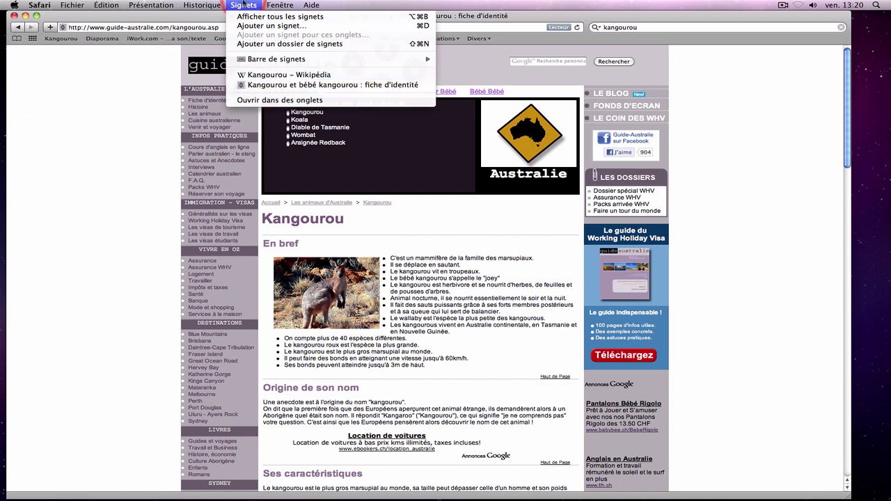
pyautogui.click(243, 4)
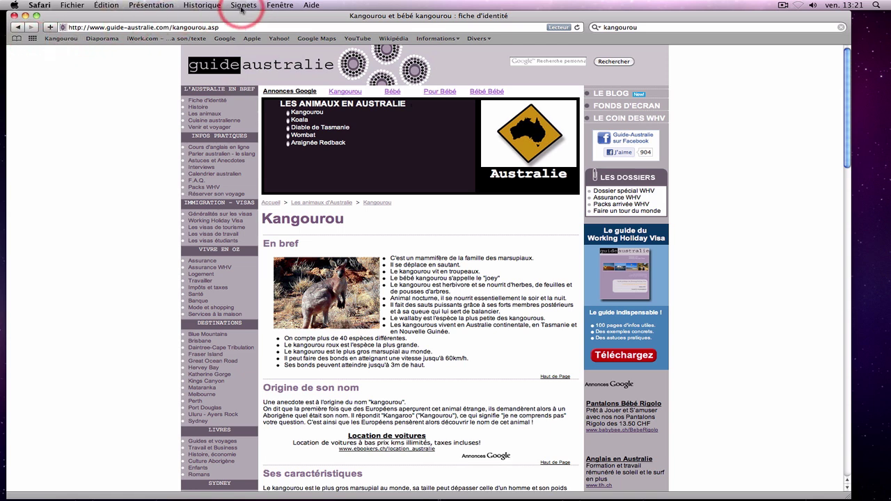
# Add another bookmark for the same guide-australie.com page with "Top Sites" as its location.
pyautogui.click(242, 6)
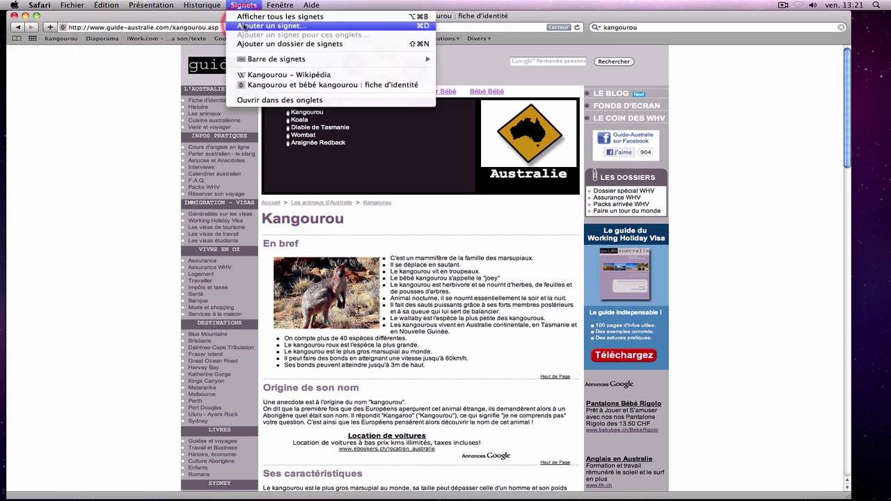
pyautogui.click(244, 25)
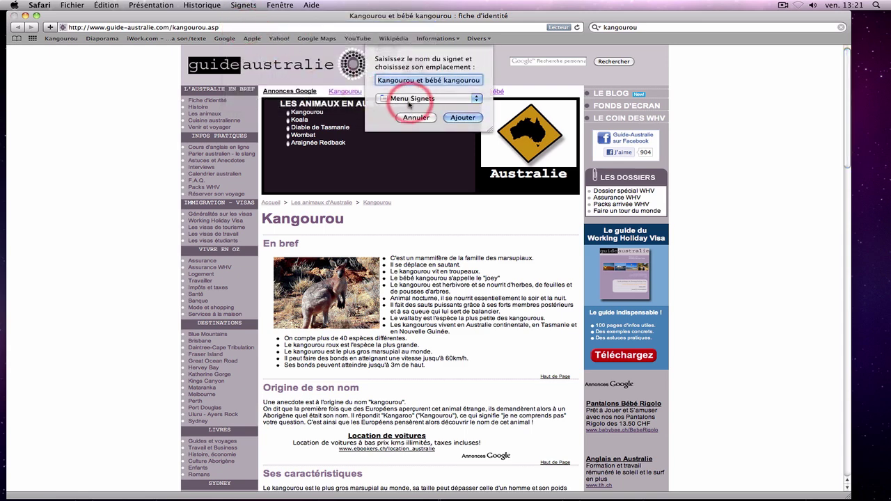
pyautogui.click(412, 99)
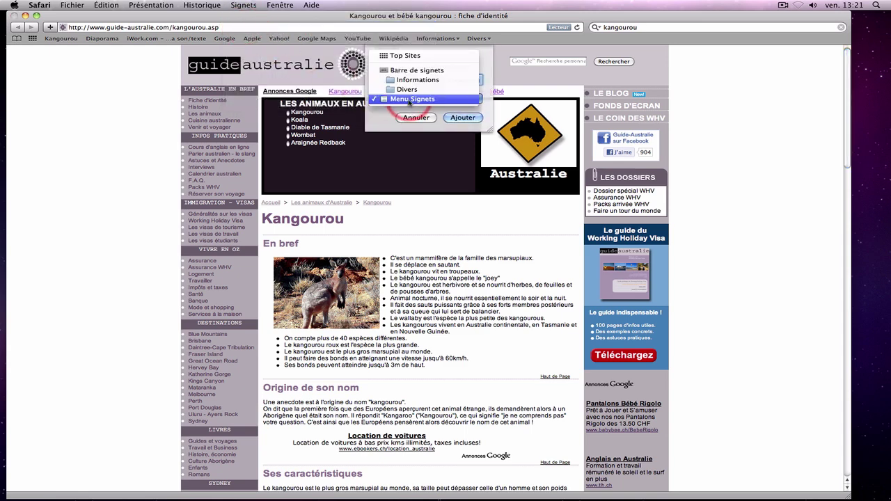
pyautogui.click(405, 55)
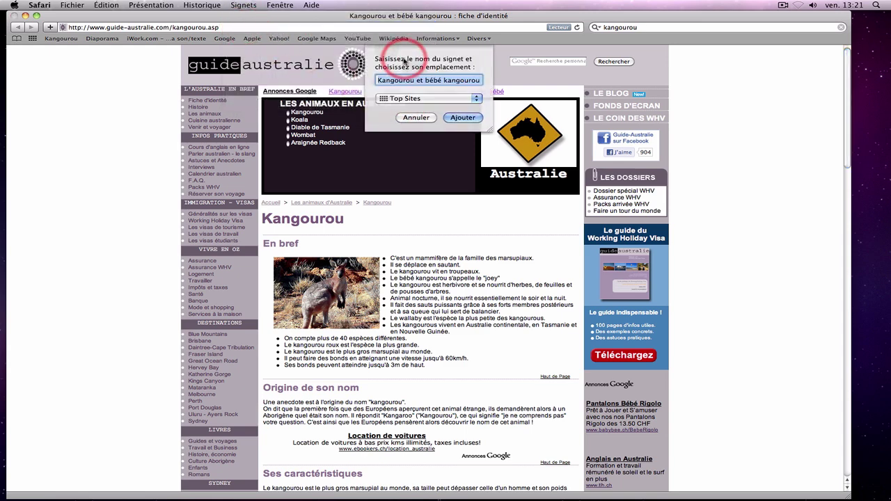
pyautogui.click(460, 118)
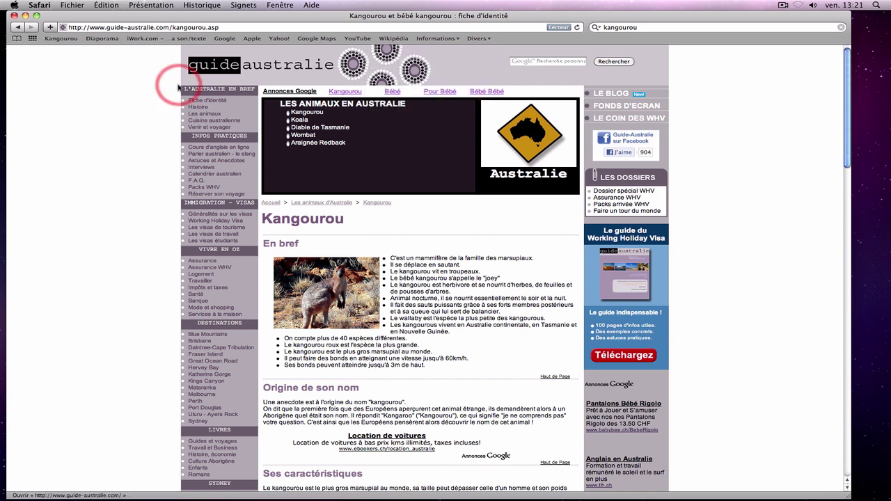
# Display Top Sites in editing mode and move the Wikipedia Kangourou thumbnail to the first position.
pyautogui.click(32, 39)
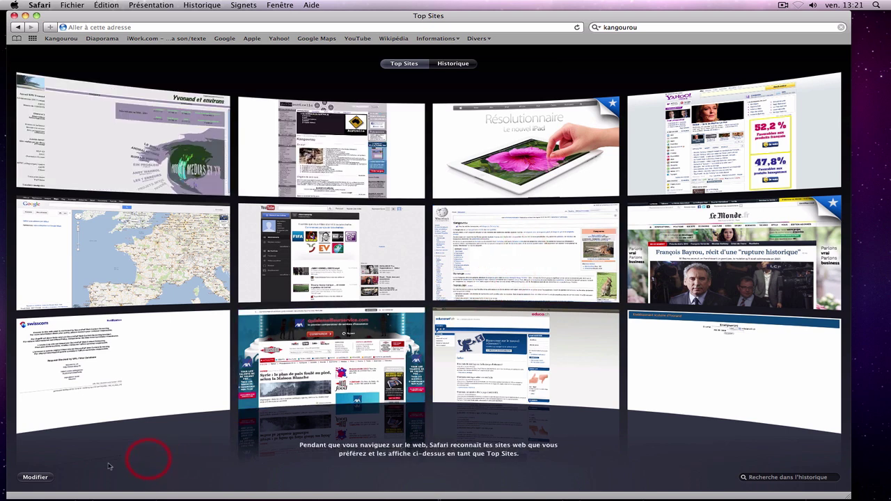
pyautogui.click(35, 478)
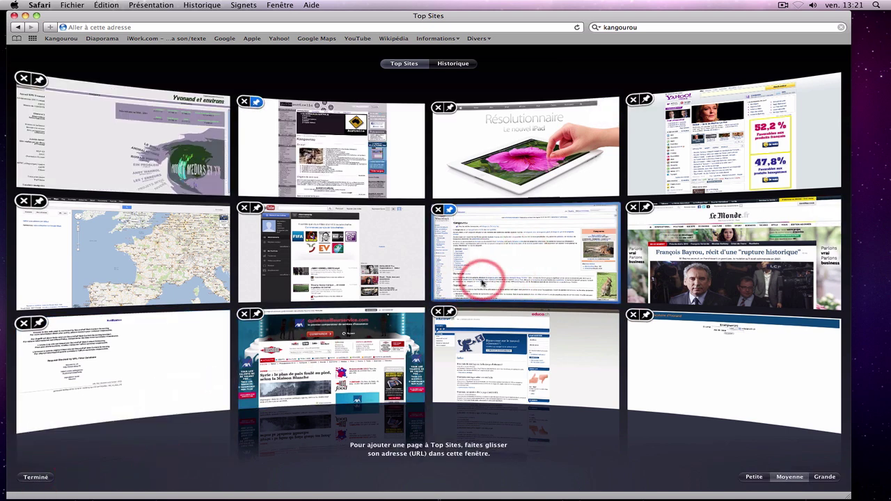
pyautogui.moveTo(515, 257); pyautogui.dragTo(245, 198)
pyautogui.click(363, 260)
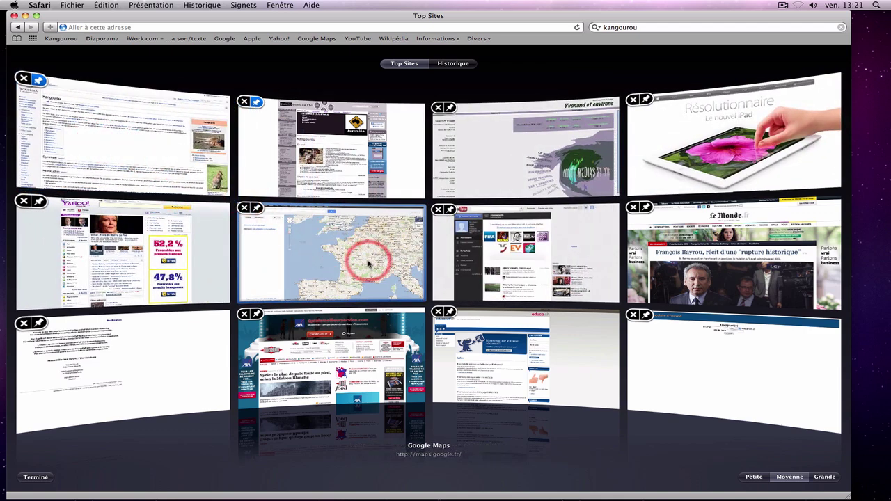
# Remove the YouTube thumbnail from Top Sites.
pyautogui.click(533, 275)
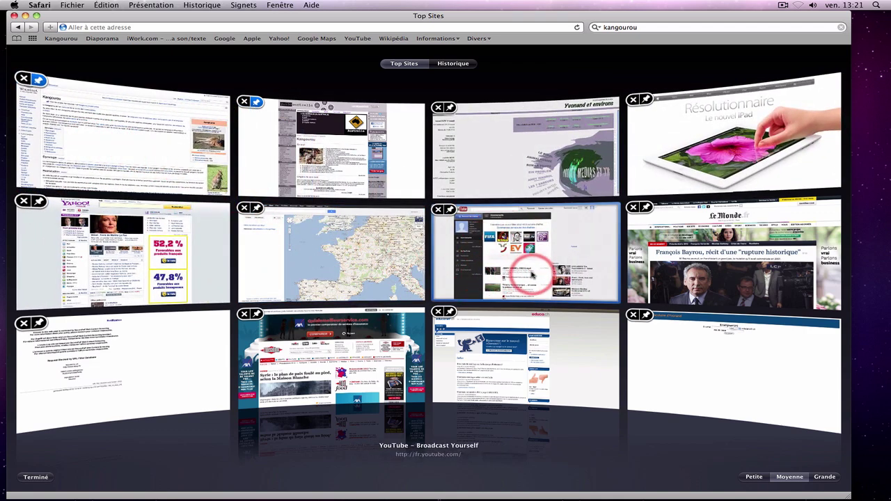
pyautogui.click(439, 209)
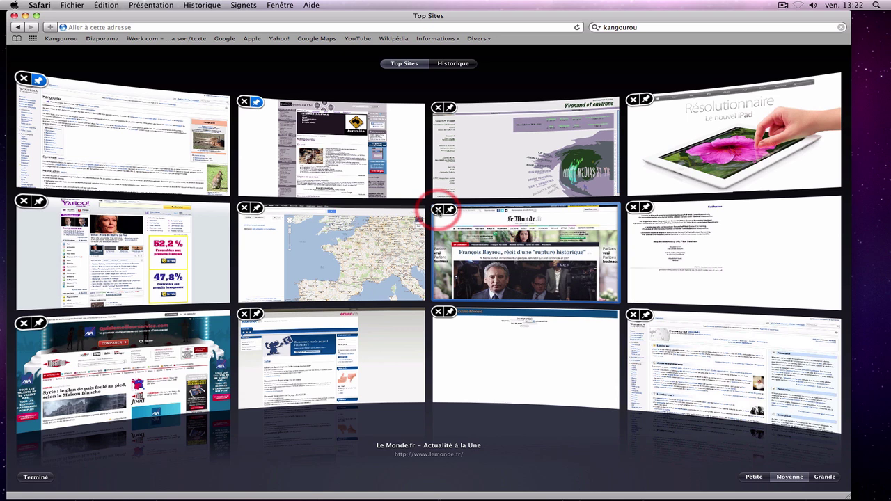
pyautogui.click(524, 342)
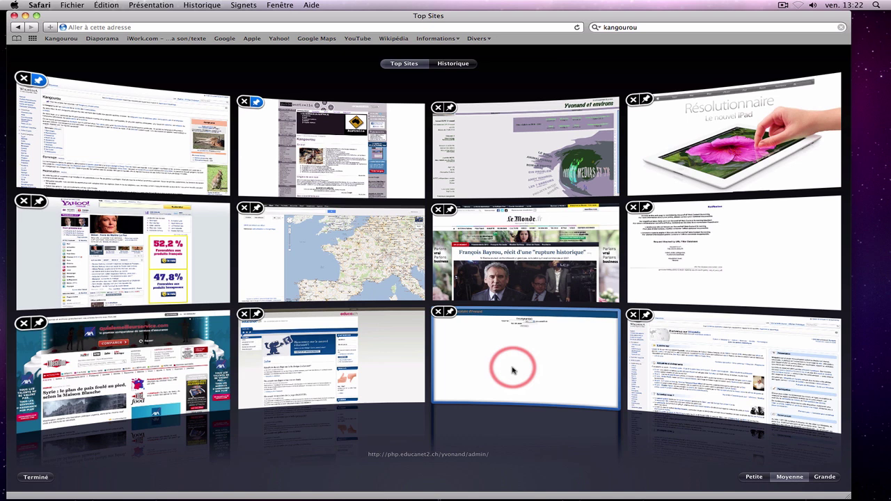
pyautogui.click(373, 428)
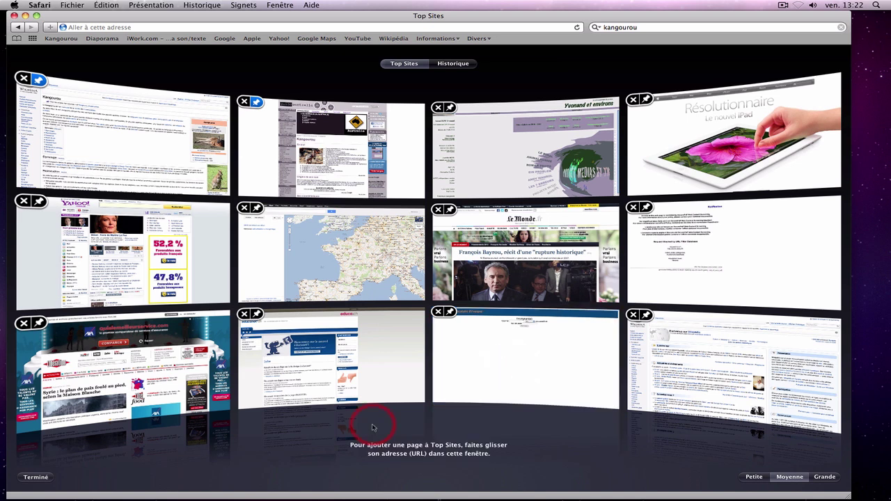
# Try the Grande and Petite thumbnail sizes for Top Sites, settle on Grande and finish editing.
pyautogui.click(31, 477)
pyautogui.click(24, 478)
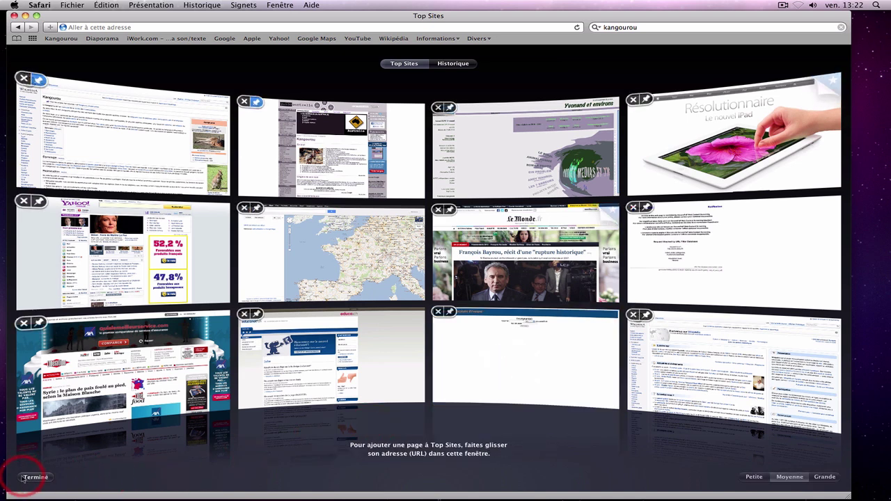
pyautogui.click(284, 469)
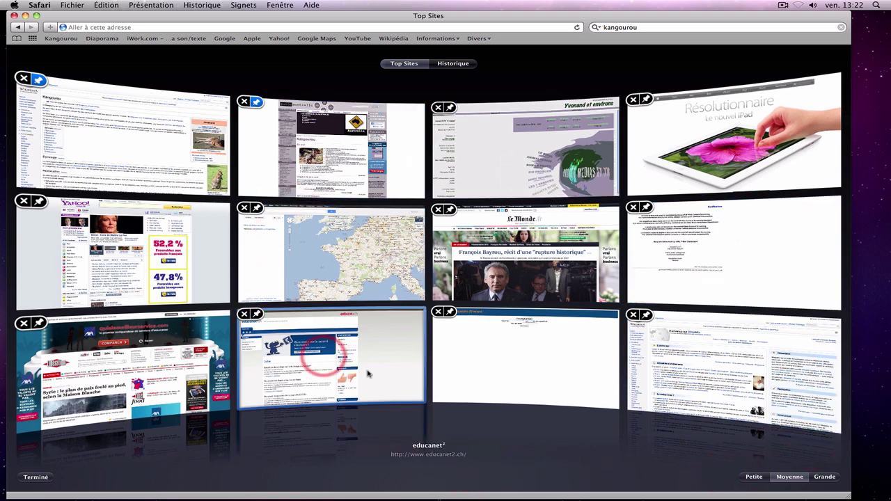
pyautogui.click(824, 478)
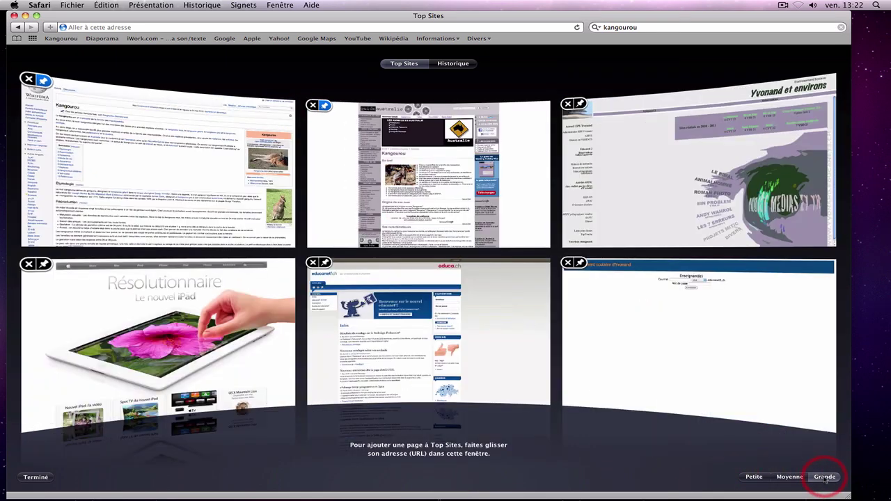
pyautogui.click(753, 477)
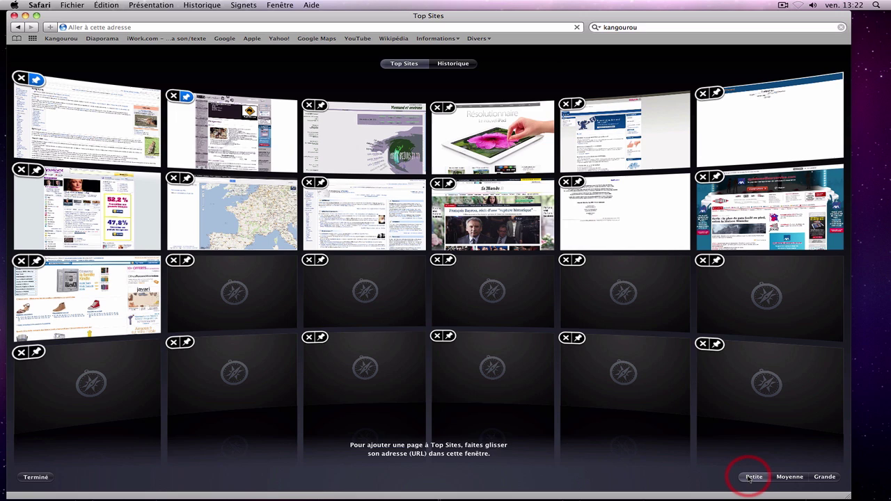
pyautogui.click(822, 478)
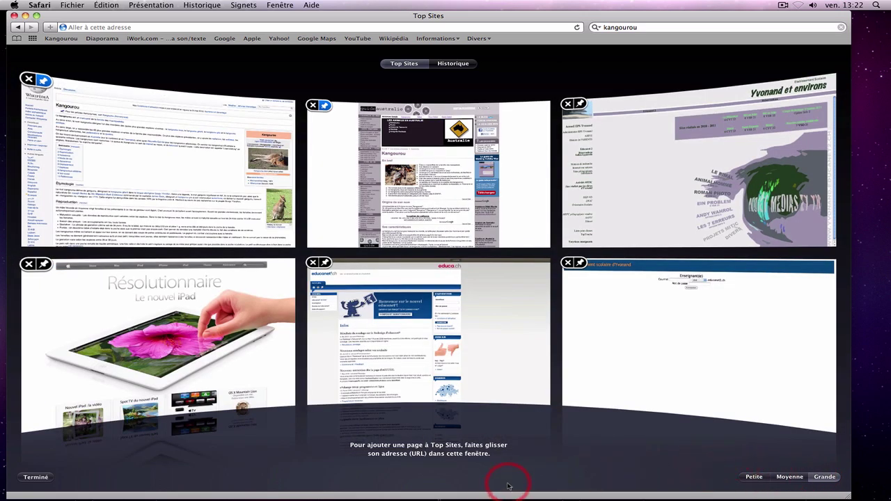
pyautogui.click(36, 478)
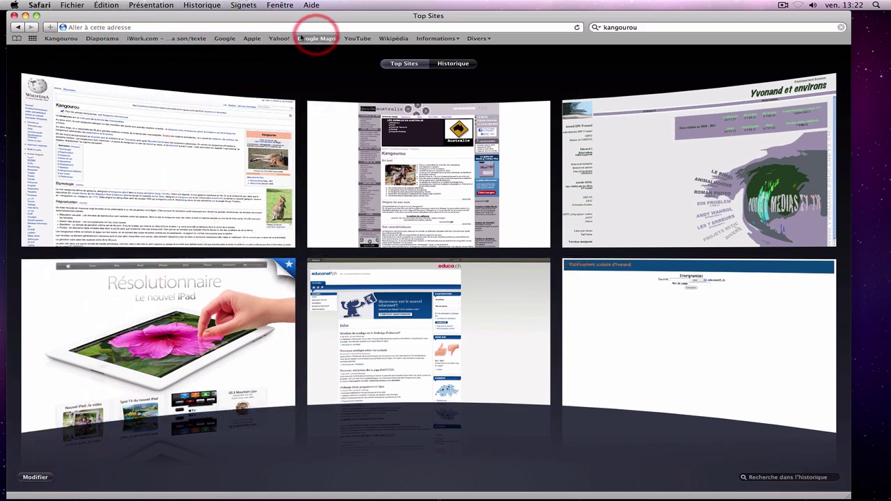
# Reorder the bookmarks bar so Google comes first and Kangourou sits between the iWork.com and Apple bookmarks.
pyautogui.moveTo(63, 38); pyautogui.dragTo(42, 43)
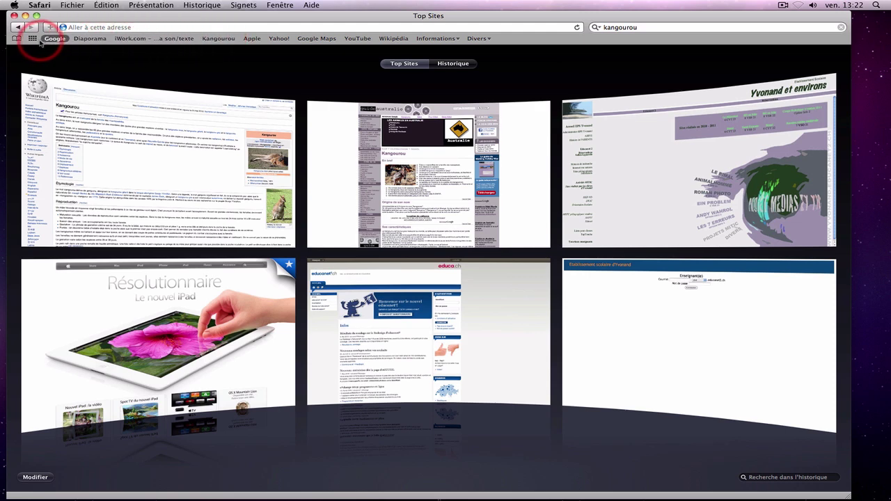
pyautogui.moveTo(235, 39); pyautogui.dragTo(214, 47)
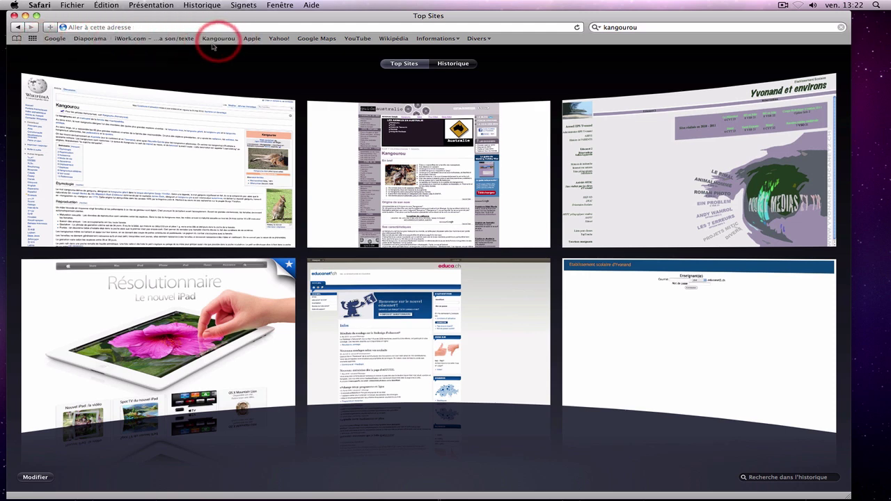
# In the "Menu Signets" collection, put "Kangourou et bébé kangourou : fiche d'identité" above "Kangourou – Wikipédia" and check the new order.
pyautogui.click(243, 5)
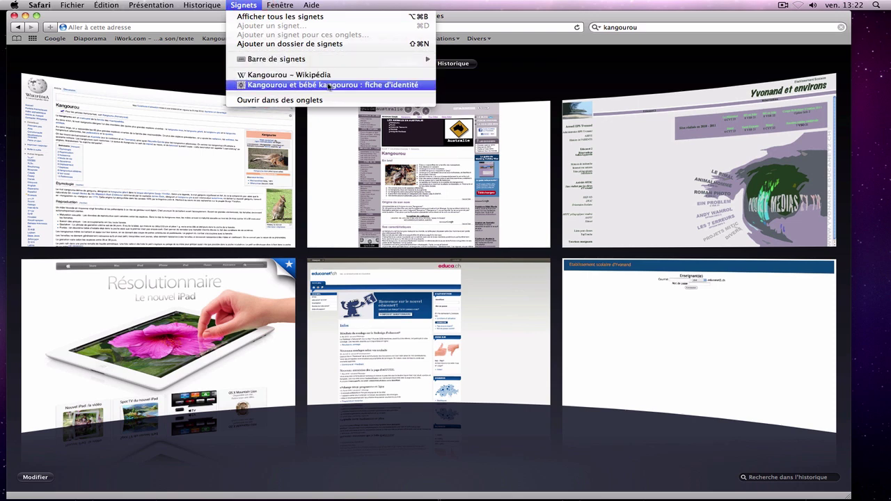
pyautogui.click(80, 44)
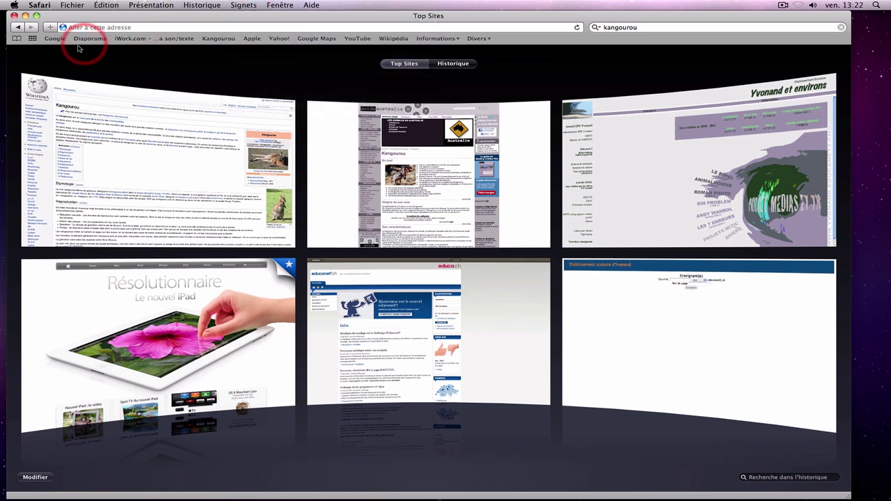
pyautogui.click(15, 39)
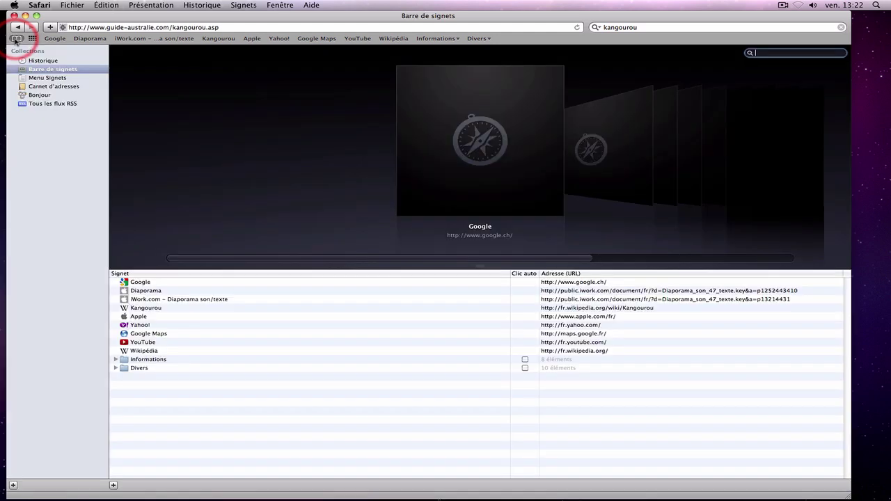
pyautogui.click(49, 78)
pyautogui.moveTo(135, 283); pyautogui.dragTo(139, 293)
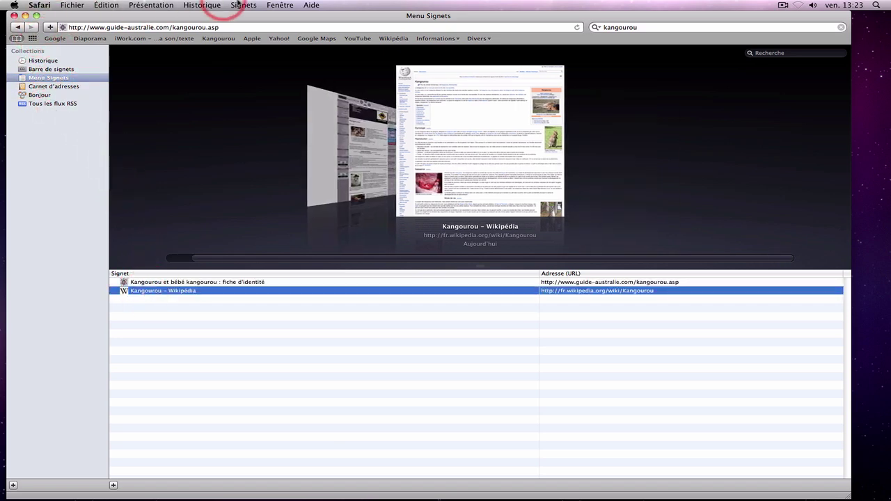
pyautogui.click(247, 5)
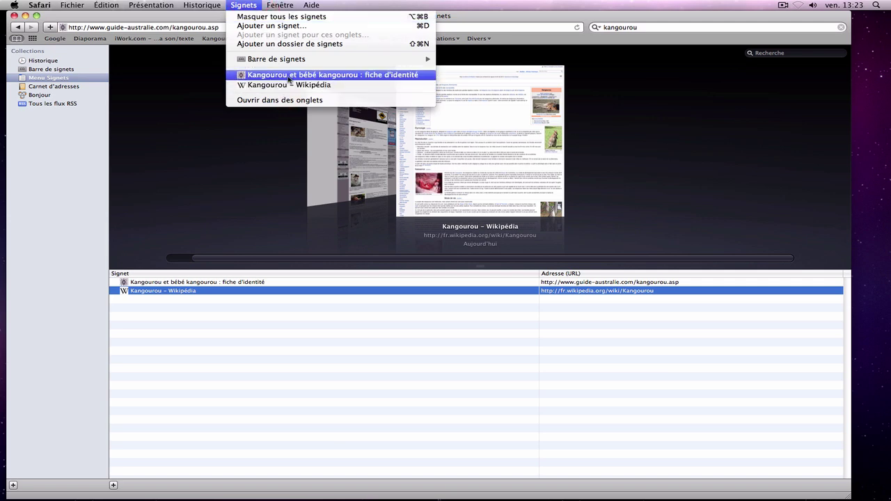
pyautogui.click(222, 75)
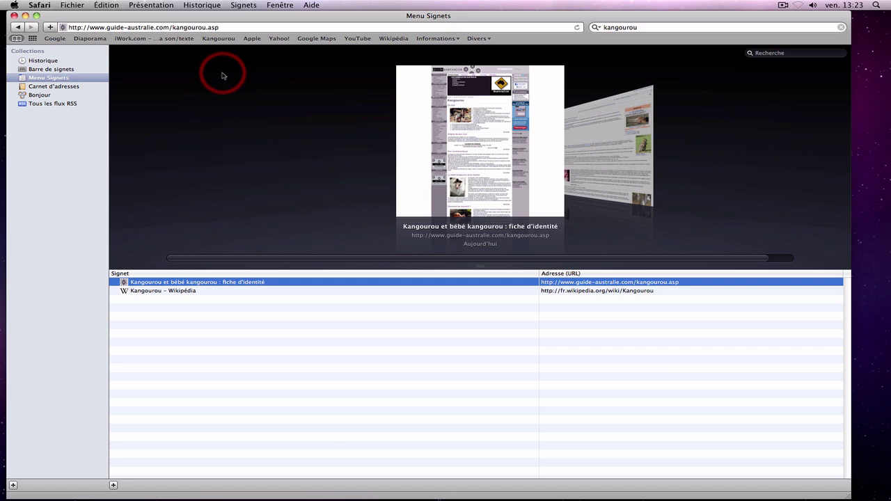
# Delete the "Kangourou et bébé kangourou : fiche d'identité" bookmark from the "Menu Signets" collection.
pyautogui.click(207, 291)
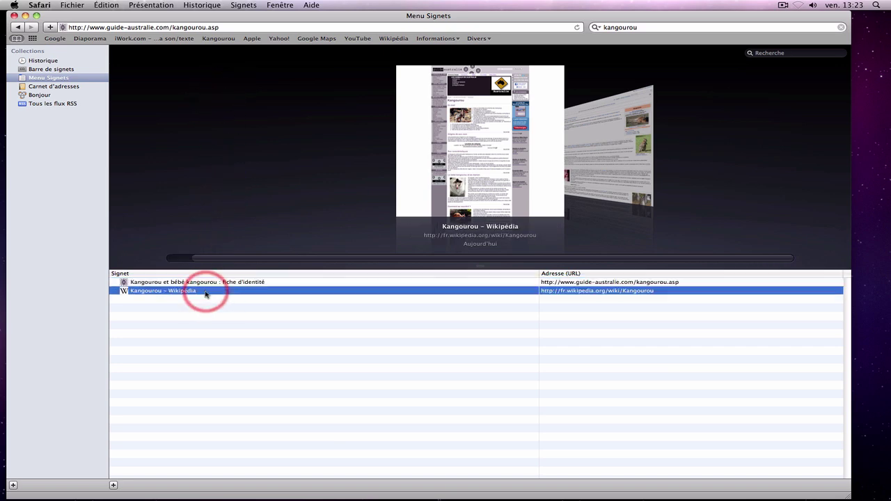
pyautogui.click(208, 281)
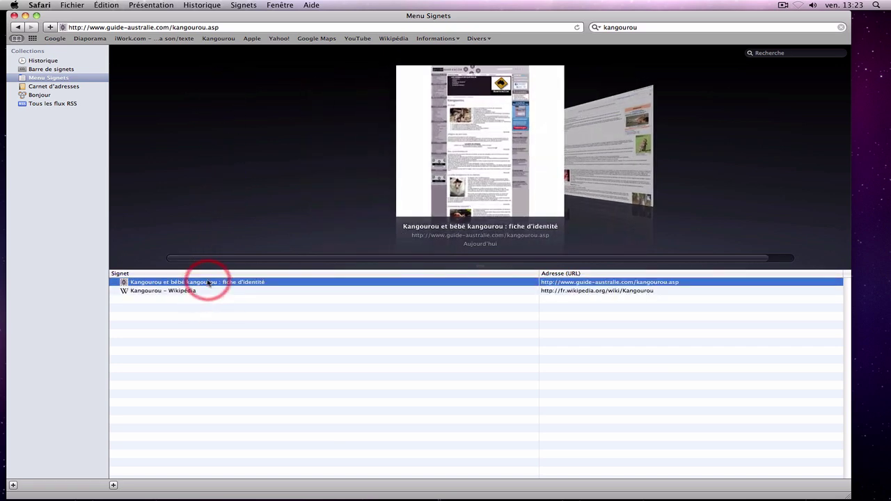
pyautogui.press('Delete')
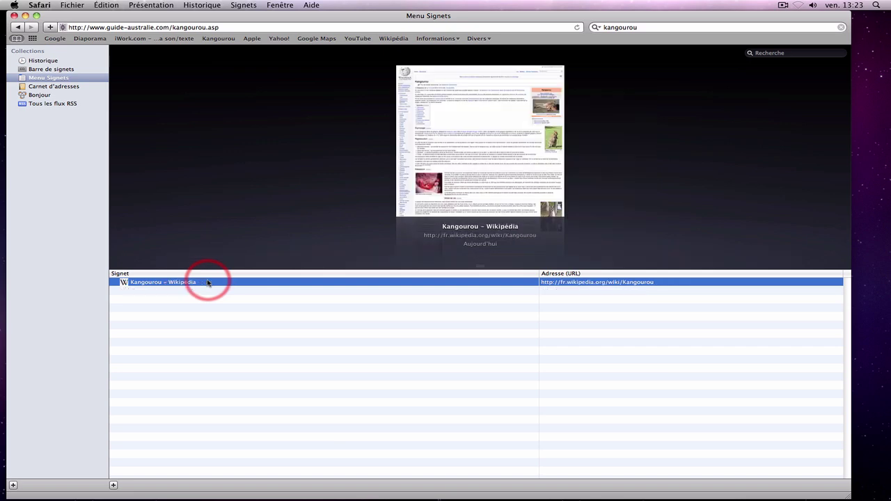
# Load the Google home page from its bookmark and remove the Kangourou bookmark from the bookmarks bar.
pyautogui.click(143, 39)
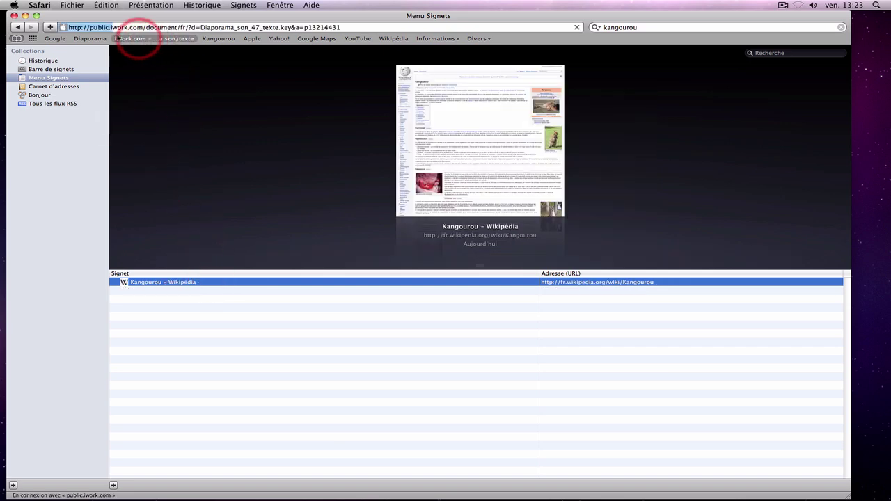
pyautogui.click(58, 39)
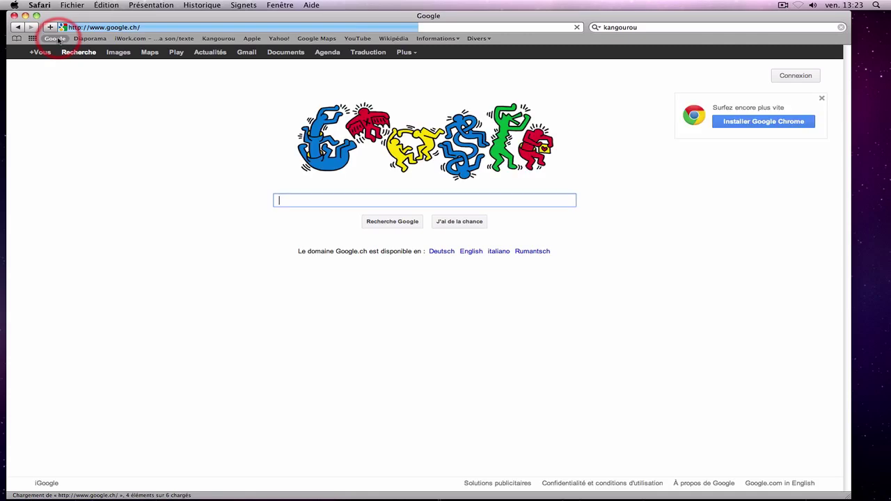
pyautogui.click(97, 38)
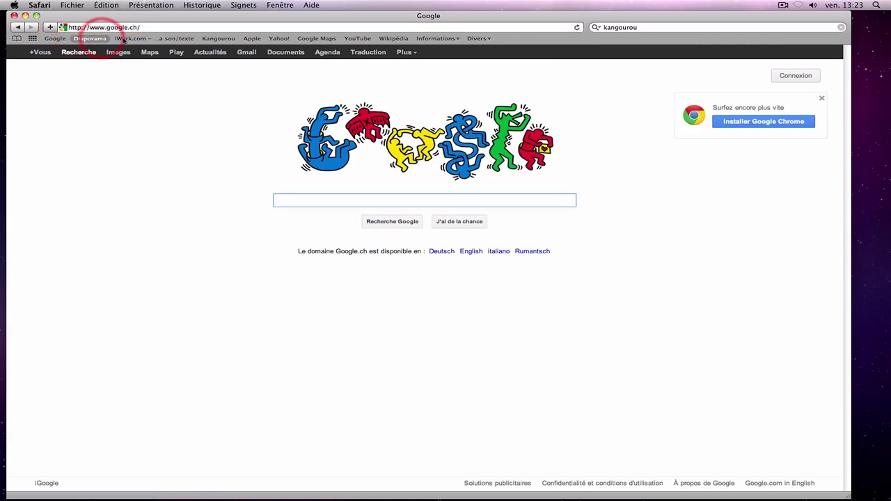
pyautogui.moveTo(218, 39); pyautogui.dragTo(227, 81)
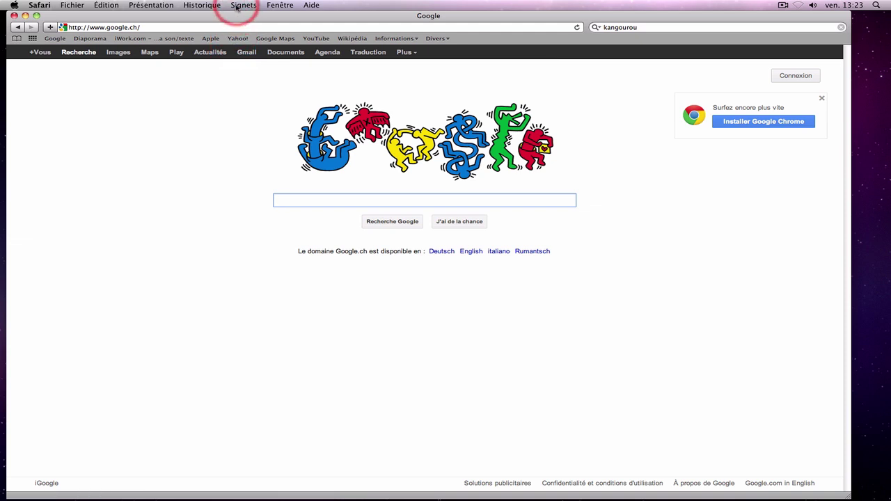
# Reopen Top Sites for editing and remove the Wikipedia Kangourou thumbnail.
pyautogui.click(32, 39)
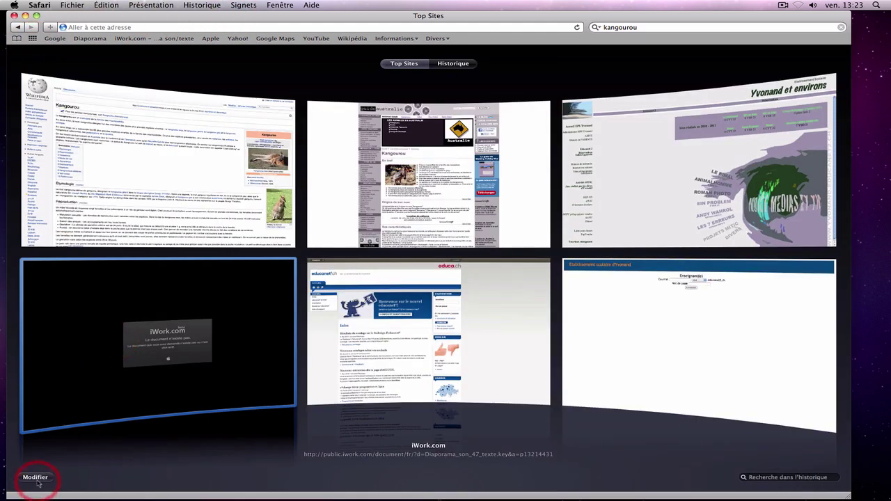
pyautogui.click(35, 478)
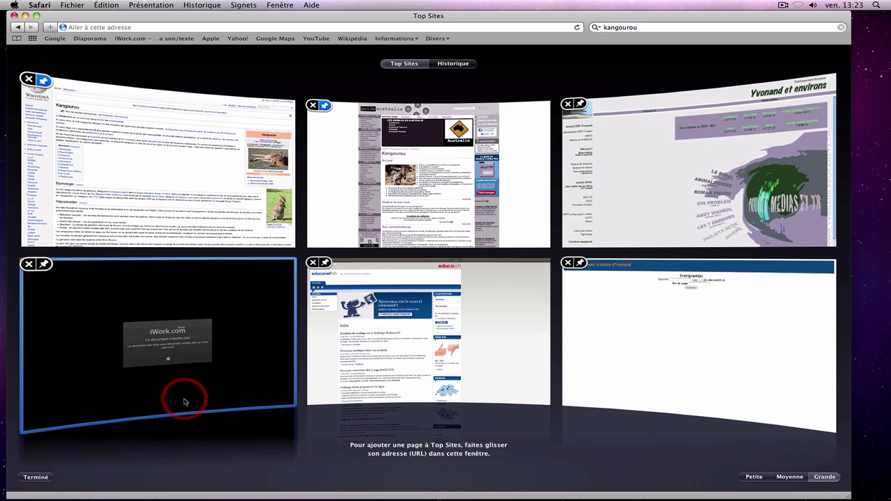
pyautogui.click(27, 79)
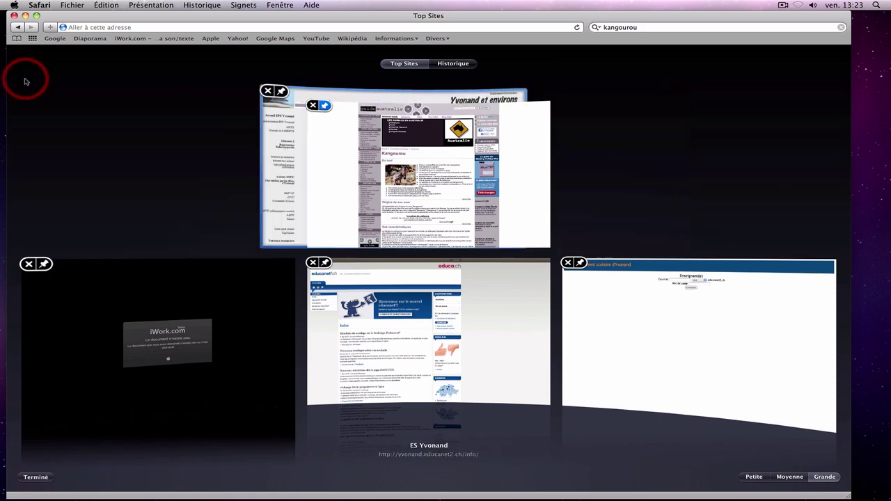